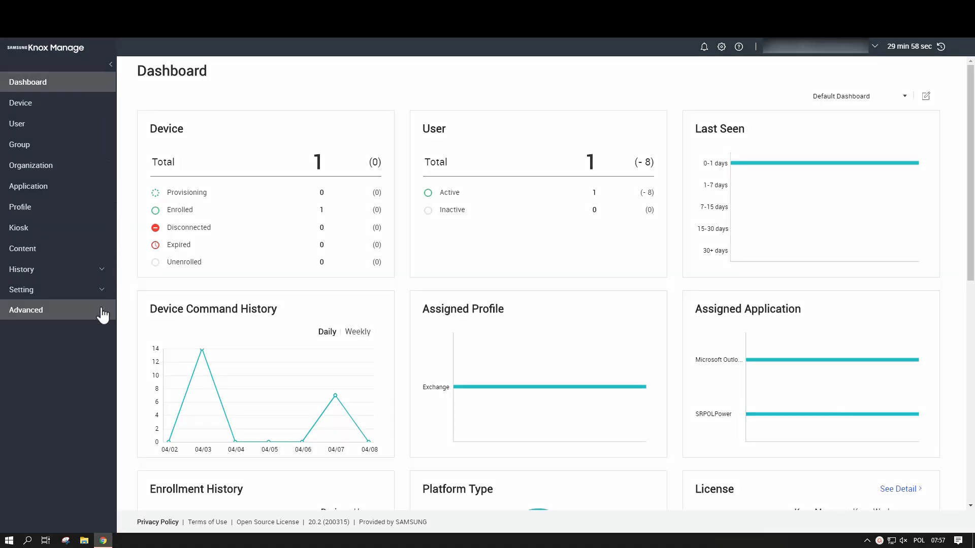
Start a new sync service from Advanced > AD/LDAP Sync > Sync Service
{"action": "left_click", "coordinate": [100, 311]}
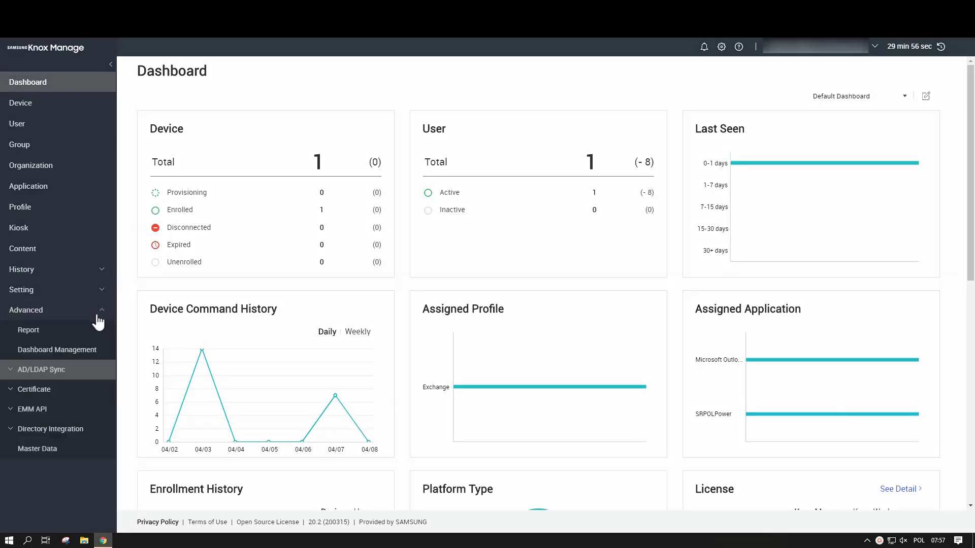
{"action": "left_click", "coordinate": [19, 375]}
{"action": "left_click", "coordinate": [43, 395]}
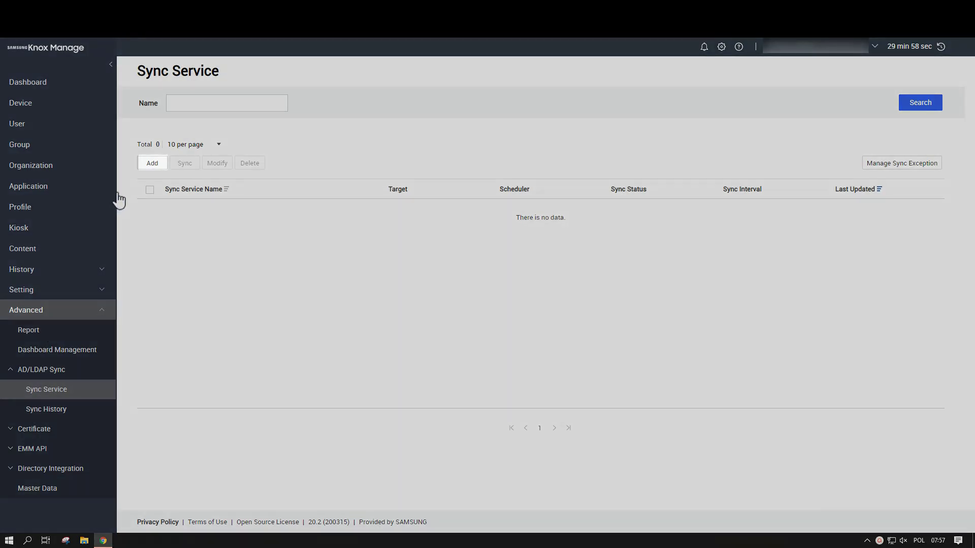
{"action": "left_click", "coordinate": [151, 165]}
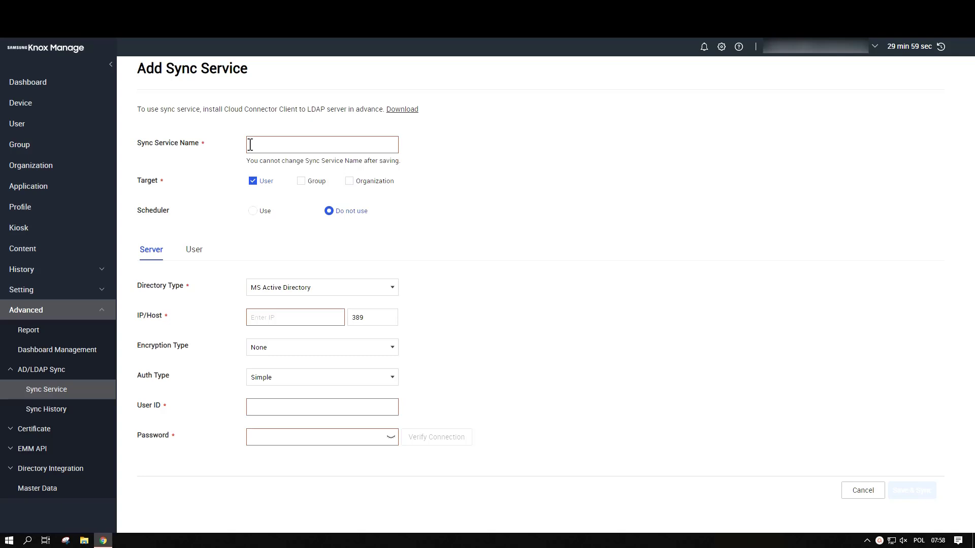
Name the service NewSCC, enter the server IP, admin user ID and password, and verify the connection
{"action": "left_click", "coordinate": [249, 145]}
{"action": "type", "text": "NewSCC"}
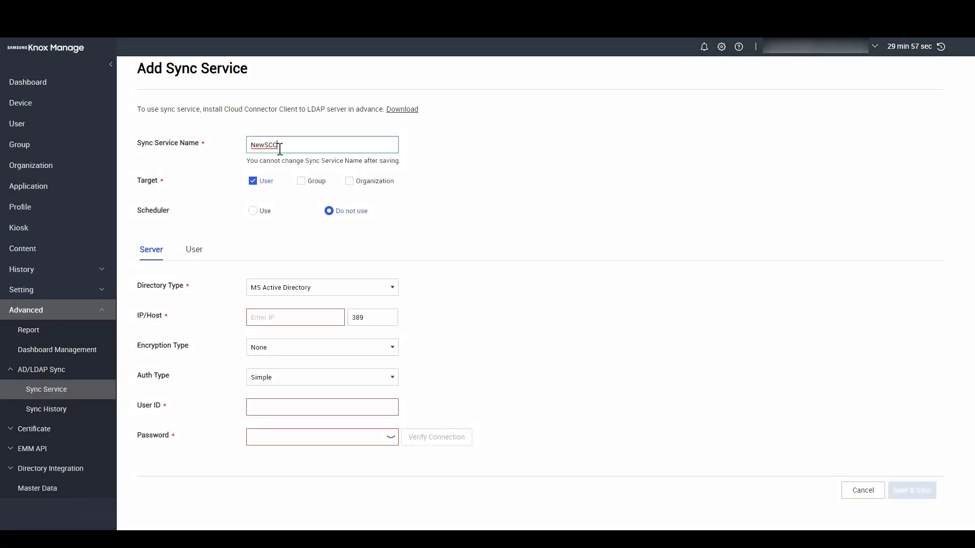
{"action": "left_click", "coordinate": [257, 317]}
{"action": "type", "text": "10."}
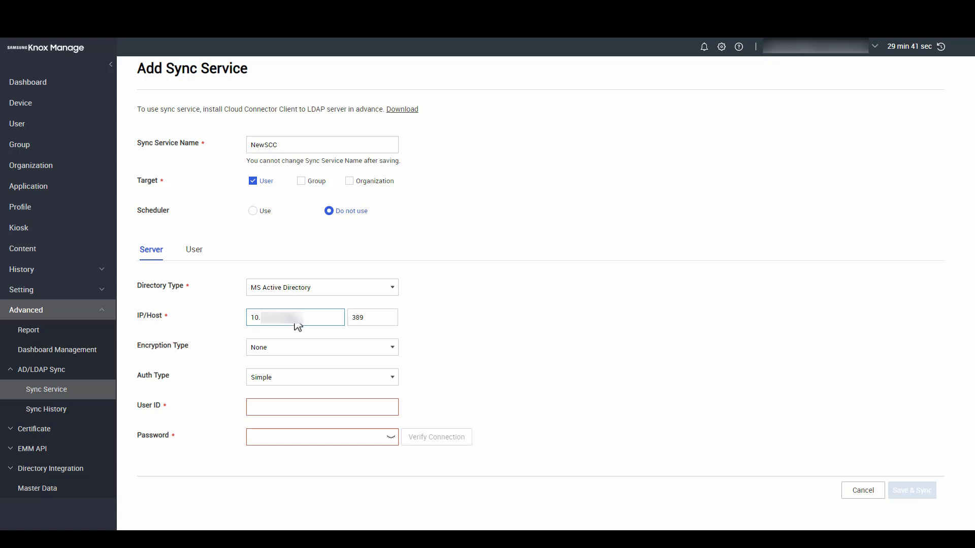
{"action": "left_click", "coordinate": [249, 407]}
{"action": "type", "text": "knox_adm"}
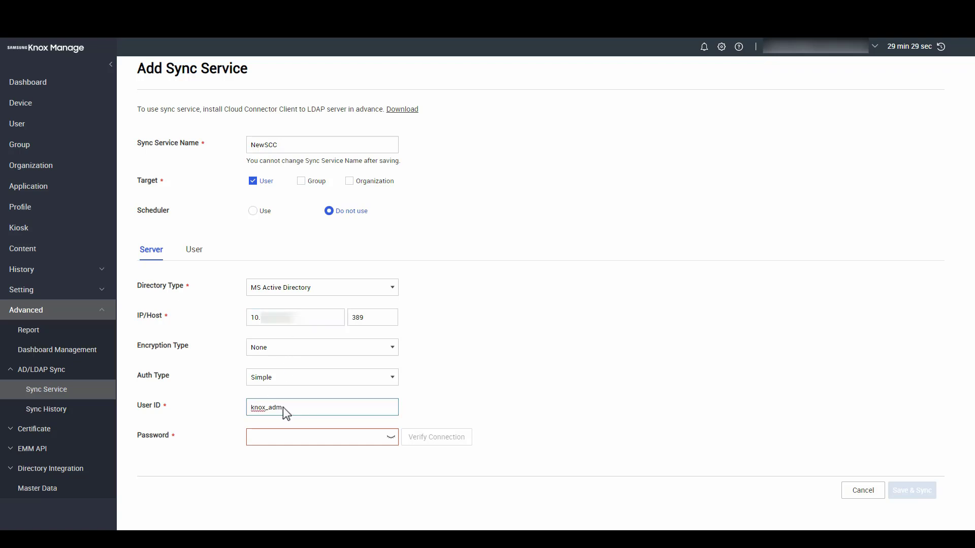
{"action": "left_click", "coordinate": [248, 437]}
{"action": "type", "text": "************"}
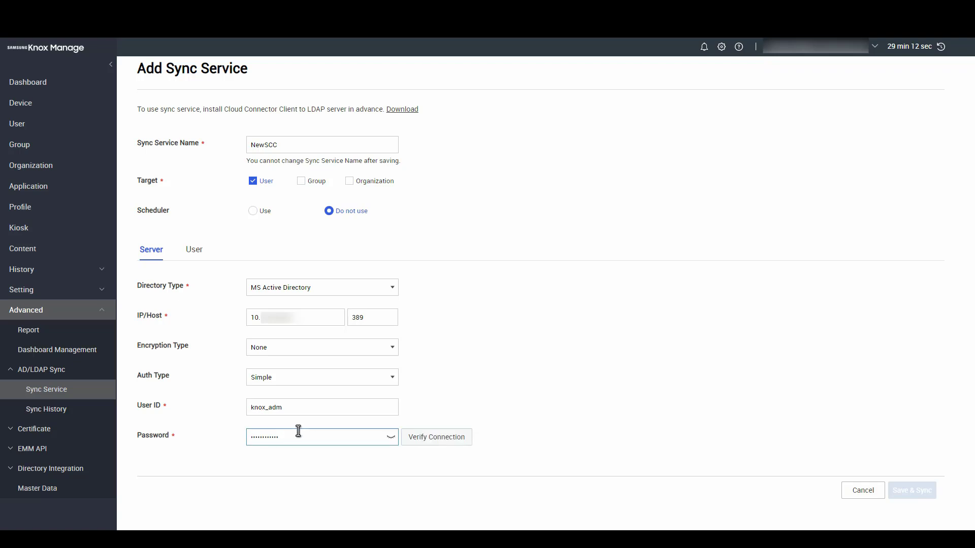
{"action": "left_click", "coordinate": [436, 440]}
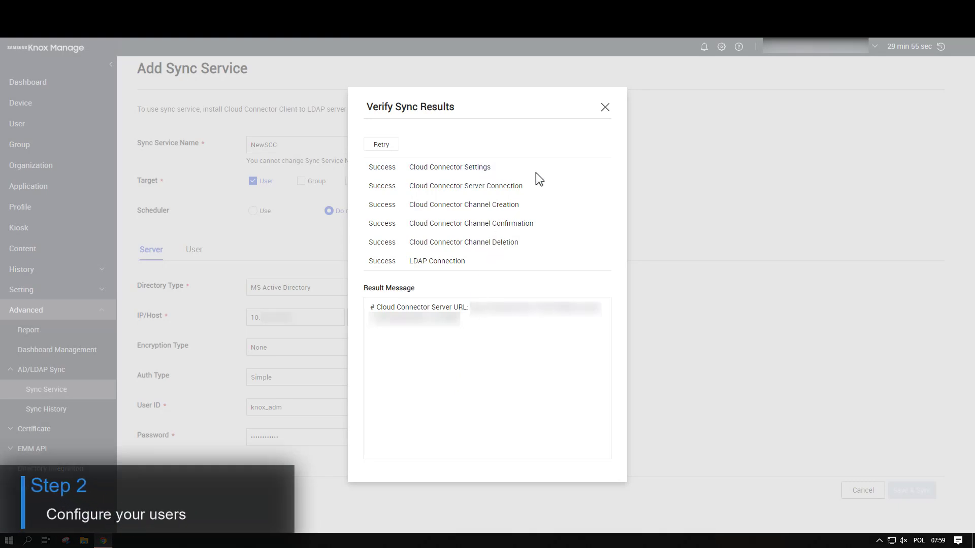
{"action": "left_click", "coordinate": [606, 108]}
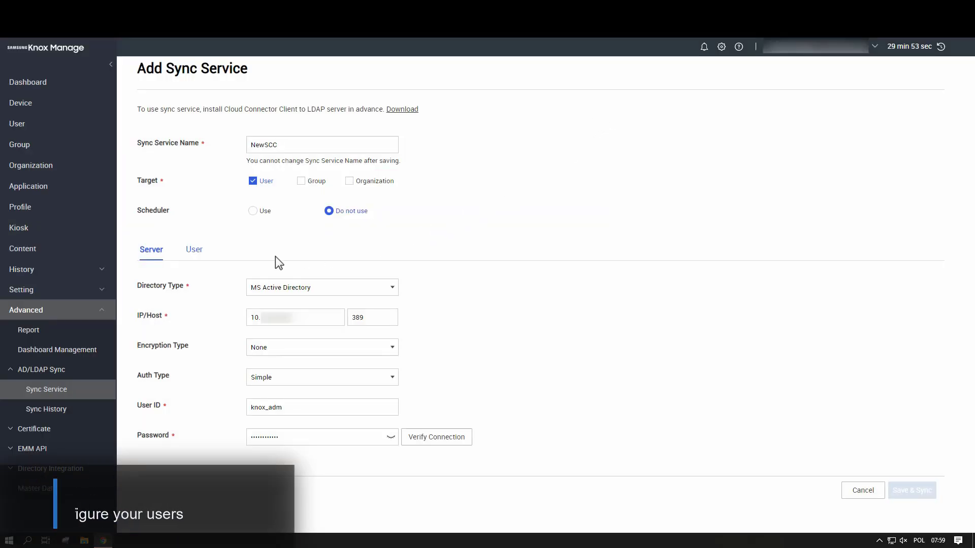
On the User tab, set the Base DN to OU=showroom,DC=samsungets,DC=com
{"action": "left_click", "coordinate": [198, 252]}
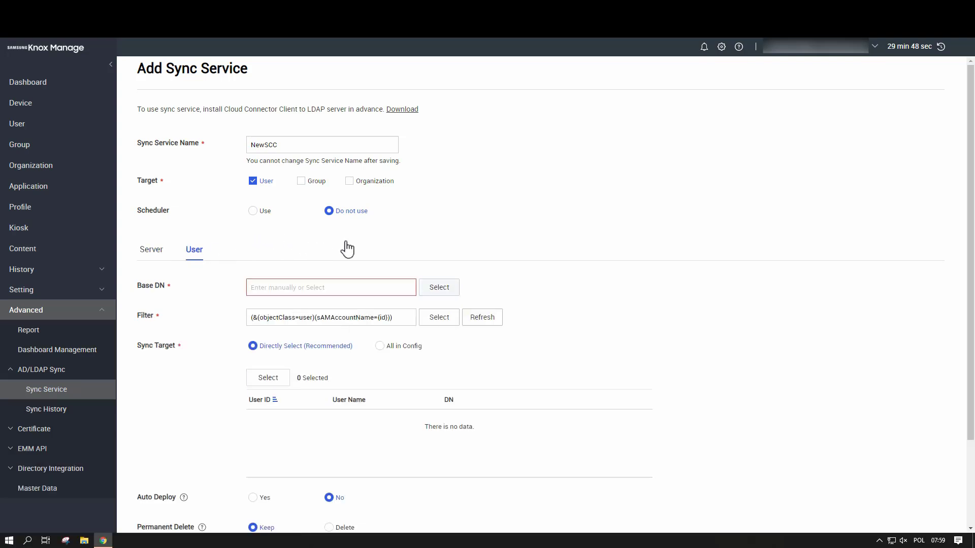
{"action": "left_click", "coordinate": [438, 287]}
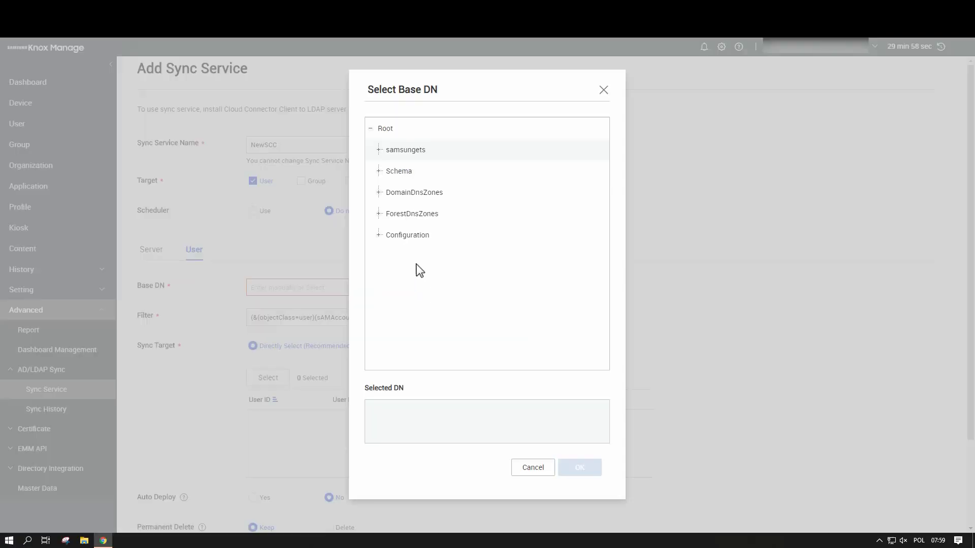
{"action": "left_click", "coordinate": [378, 149]}
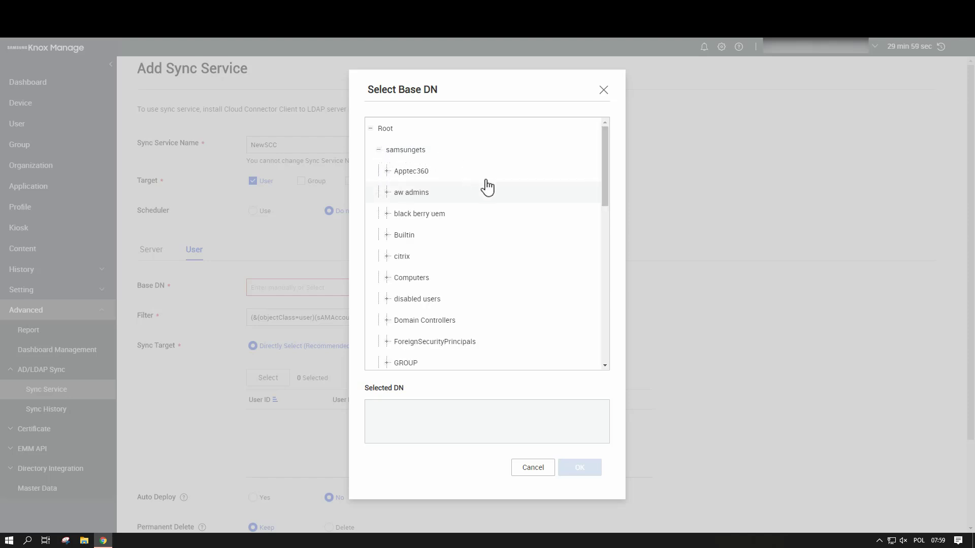
{"action": "scroll", "coordinate": [497, 197], "scroll_direction": "down", "scroll_amount": 4}
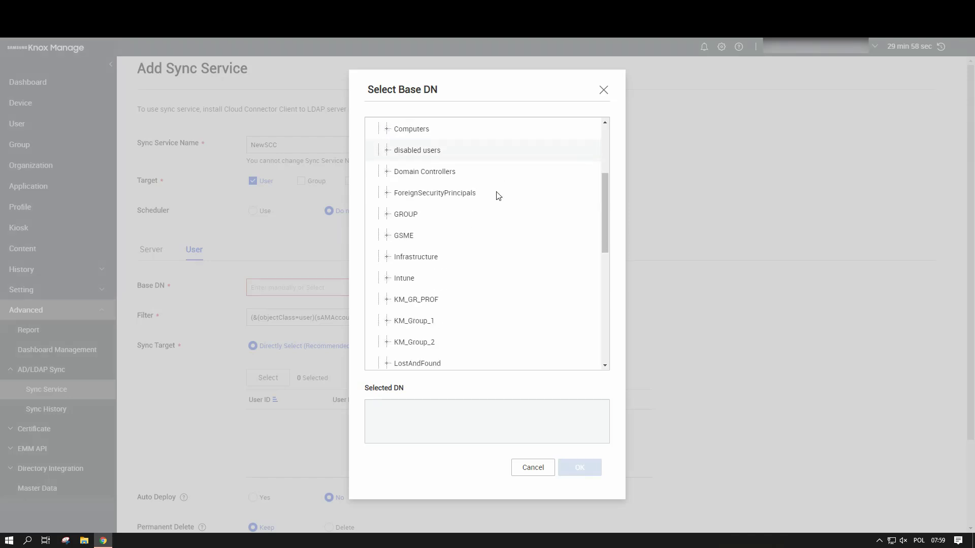
{"action": "scroll", "coordinate": [497, 197], "scroll_direction": "down", "scroll_amount": 3}
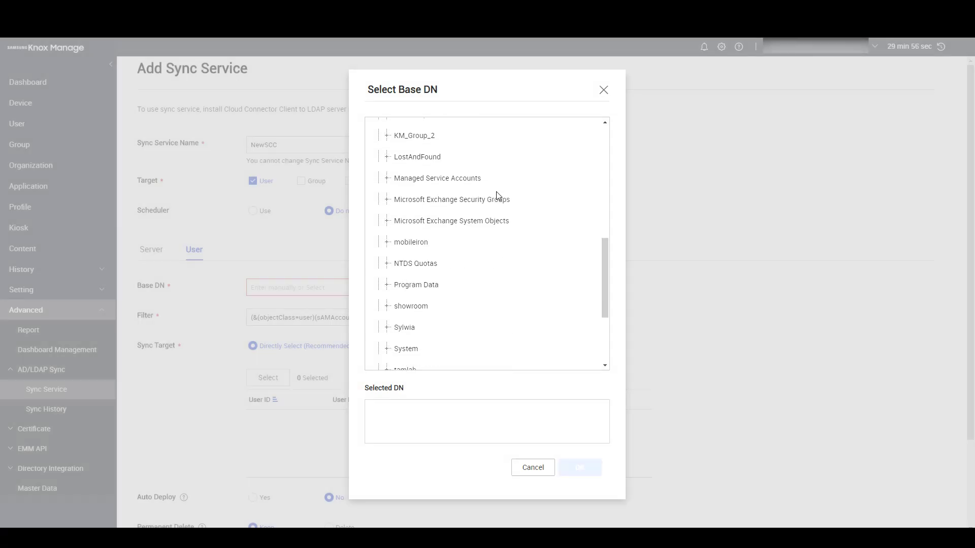
{"action": "left_click", "coordinate": [409, 307]}
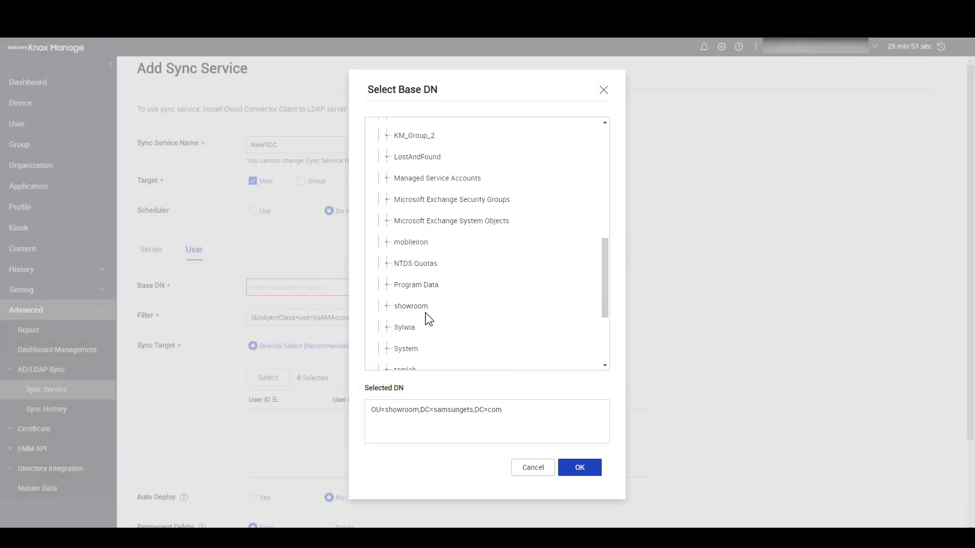
{"action": "left_click", "coordinate": [579, 467]}
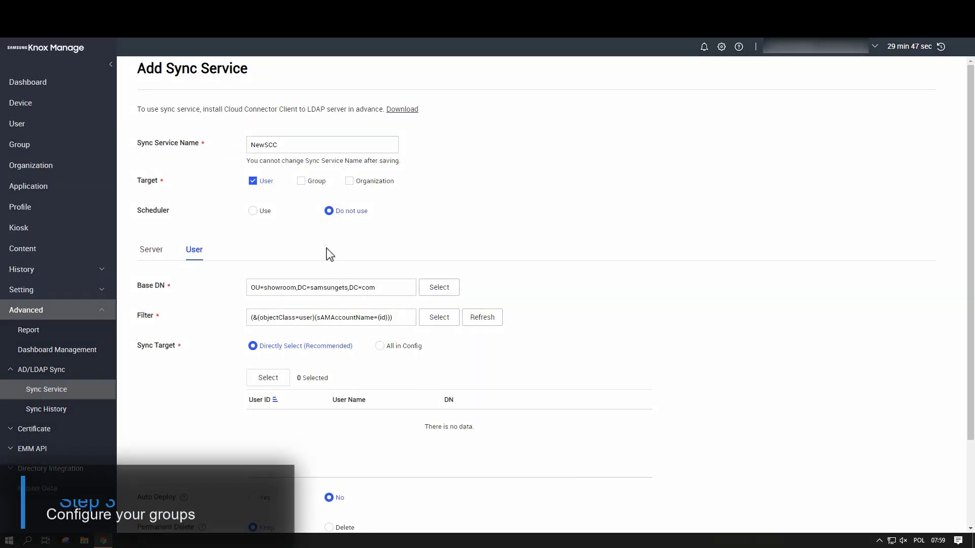
Add Group as a sync target with Base DN OU=showroom,DC=samsungets,DC=com
{"action": "left_click", "coordinate": [301, 181]}
{"action": "scroll", "coordinate": [305, 191], "scroll_direction": "down", "scroll_amount": 1}
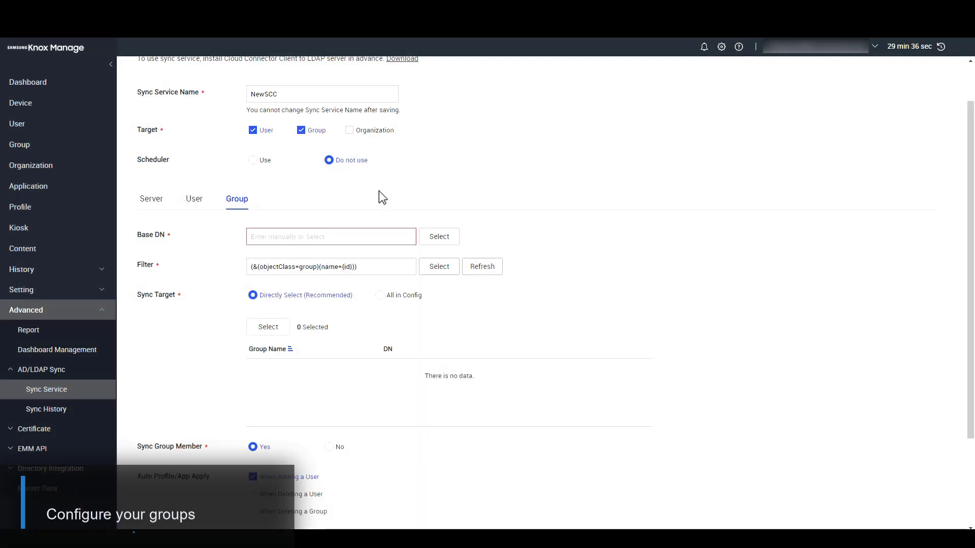
{"action": "left_click", "coordinate": [441, 238]}
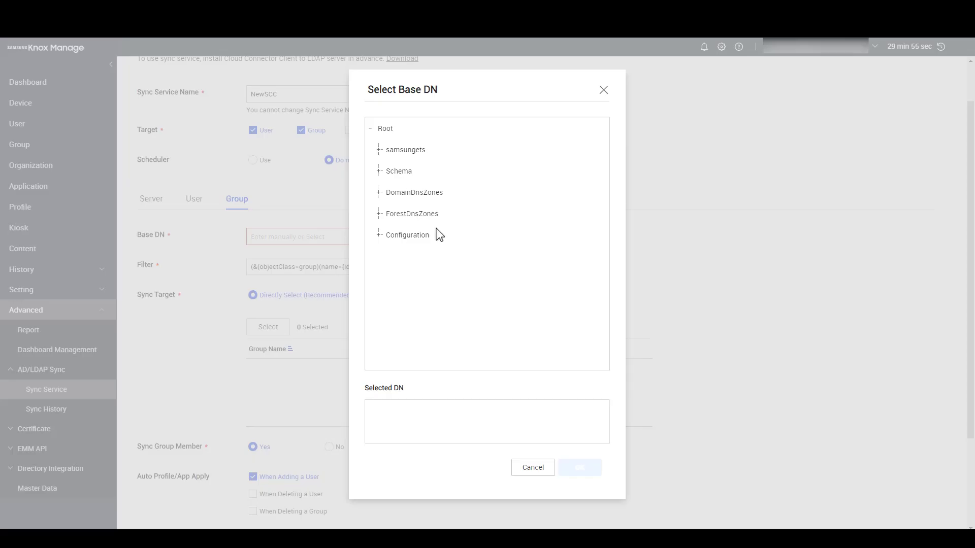
{"action": "left_click", "coordinate": [378, 151]}
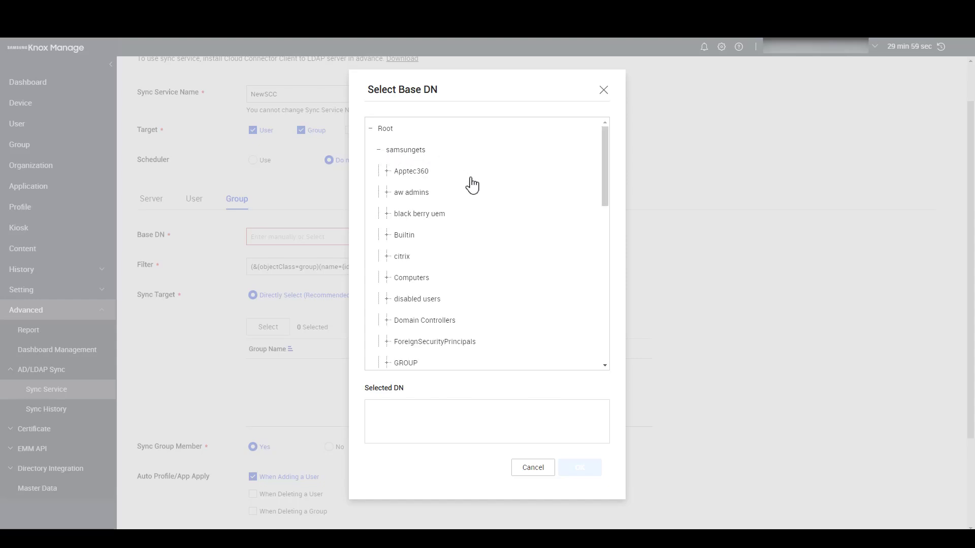
{"action": "scroll", "coordinate": [435, 204], "scroll_direction": "down", "scroll_amount": 4}
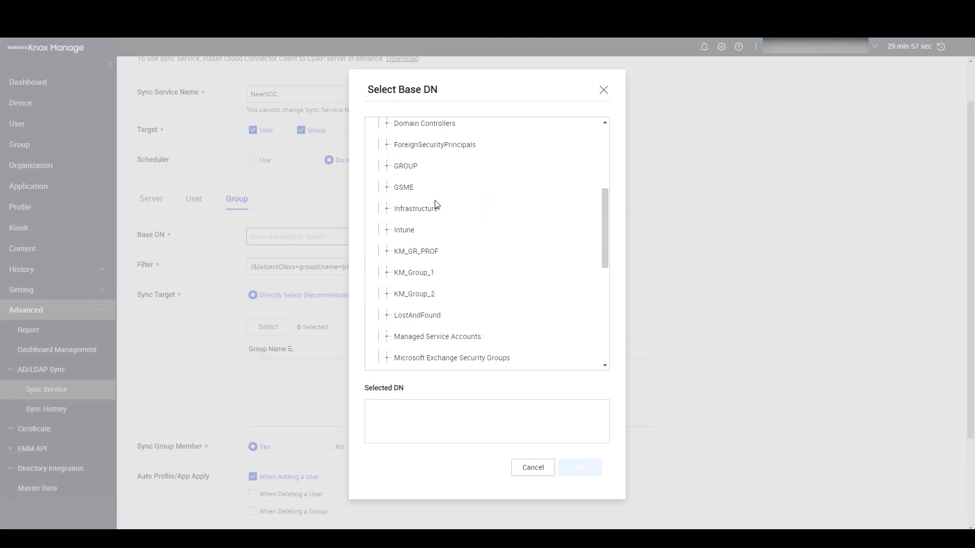
{"action": "scroll", "coordinate": [435, 204], "scroll_direction": "down", "scroll_amount": 2}
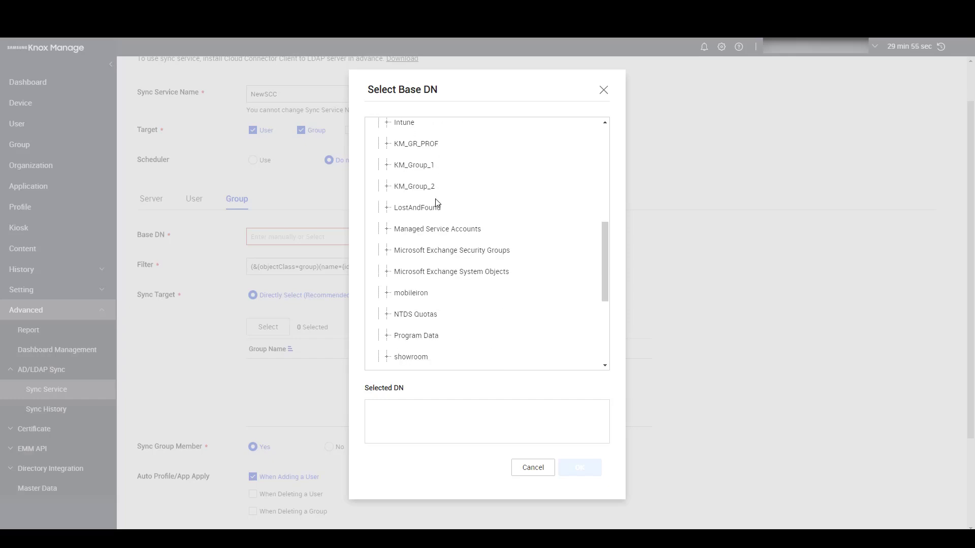
{"action": "scroll", "coordinate": [433, 202], "scroll_direction": "down", "scroll_amount": 1}
{"action": "left_click", "coordinate": [400, 306]}
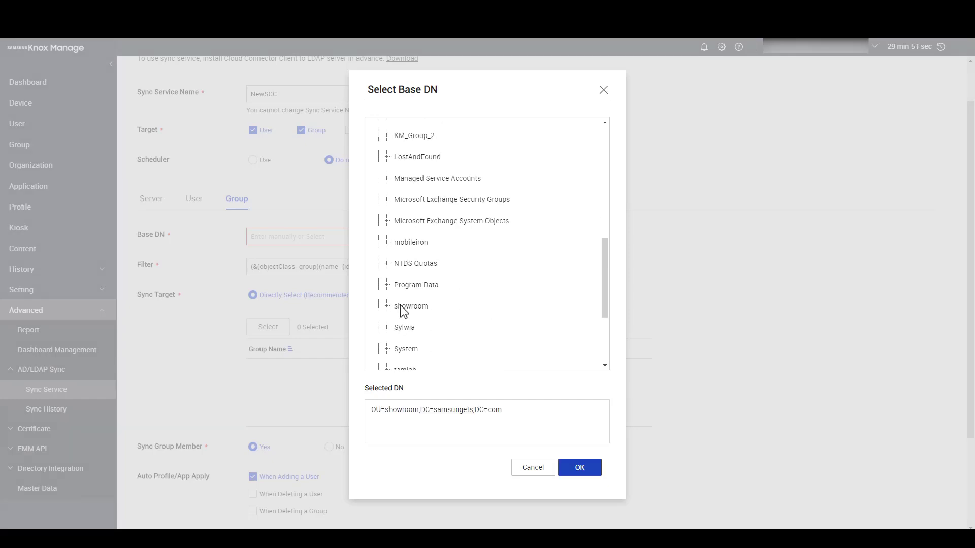
{"action": "left_click", "coordinate": [580, 470]}
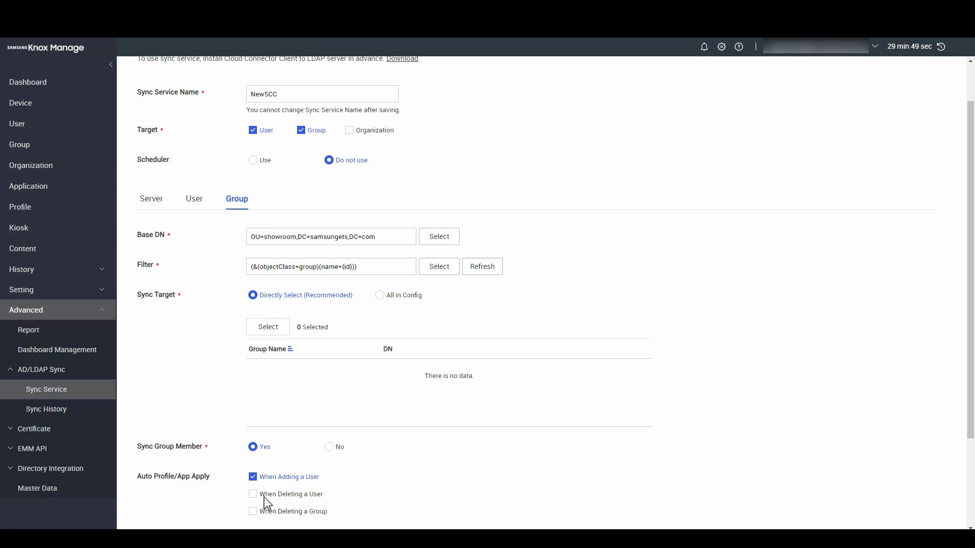
Turn on auto-apply of profiles and apps on user and group deletion, then save and sync NewSCC
{"action": "scroll", "coordinate": [254, 500], "scroll_direction": "down", "scroll_amount": 2}
{"action": "left_click", "coordinate": [253, 393]}
{"action": "left_click", "coordinate": [253, 410]}
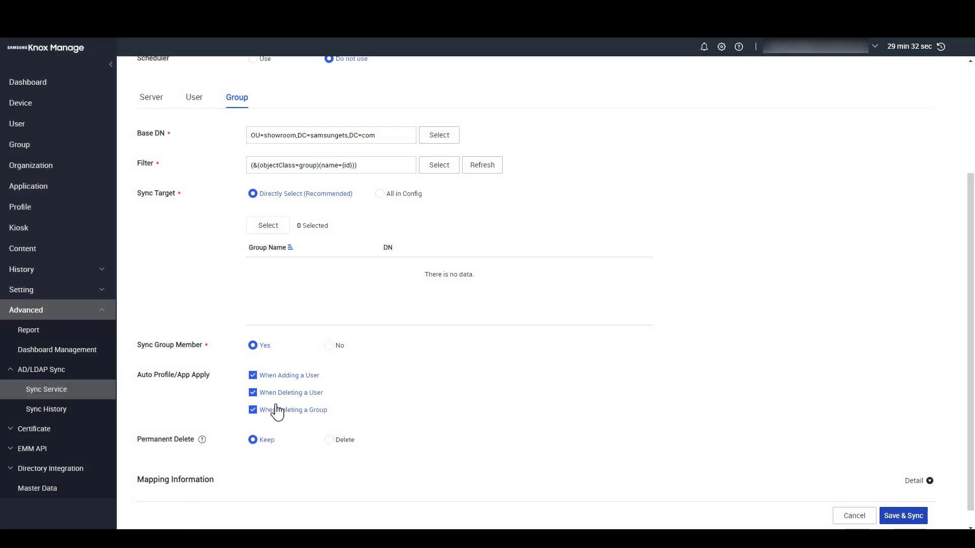
{"action": "left_click", "coordinate": [893, 516]}
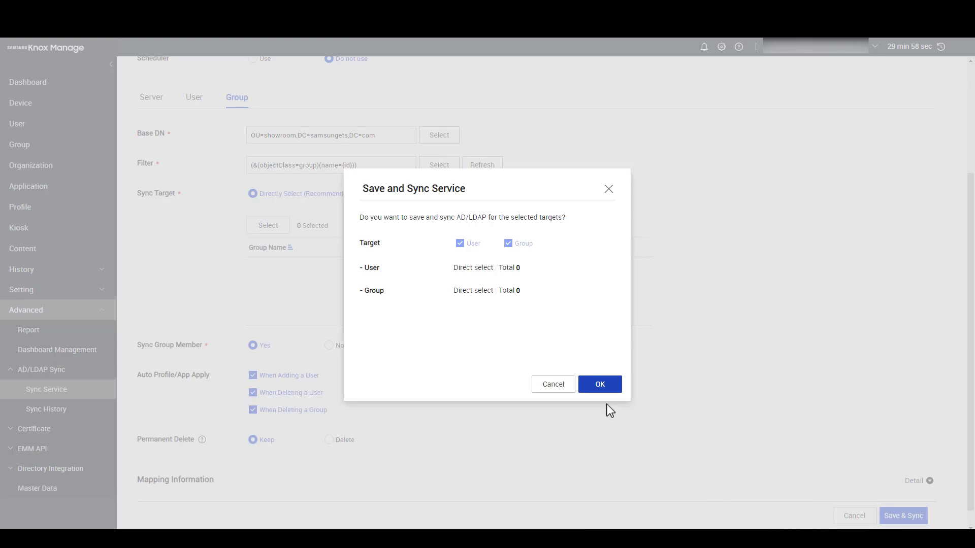
{"action": "left_click", "coordinate": [592, 389]}
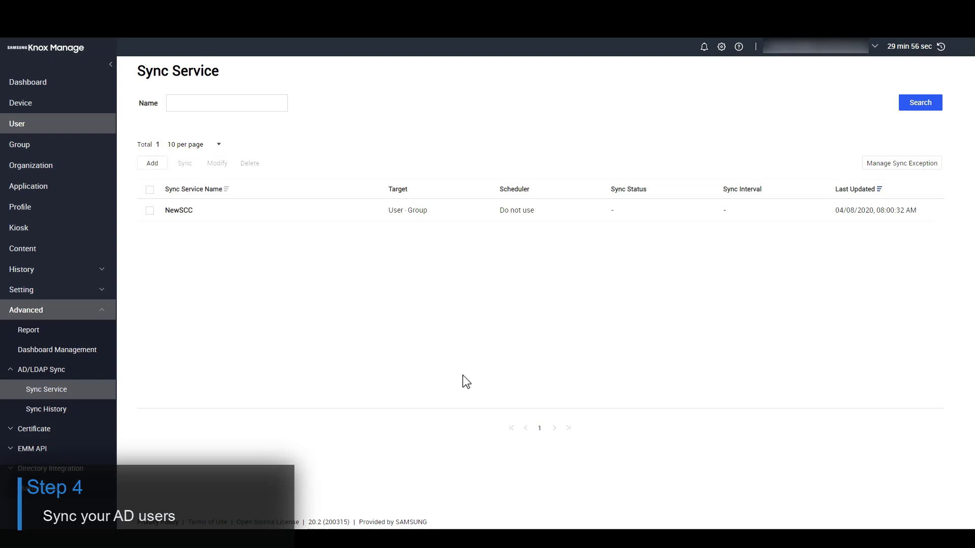
Begin a Multiple User Sync via AD/LDAP and search NewSCC for its users
{"action": "left_click", "coordinate": [22, 121]}
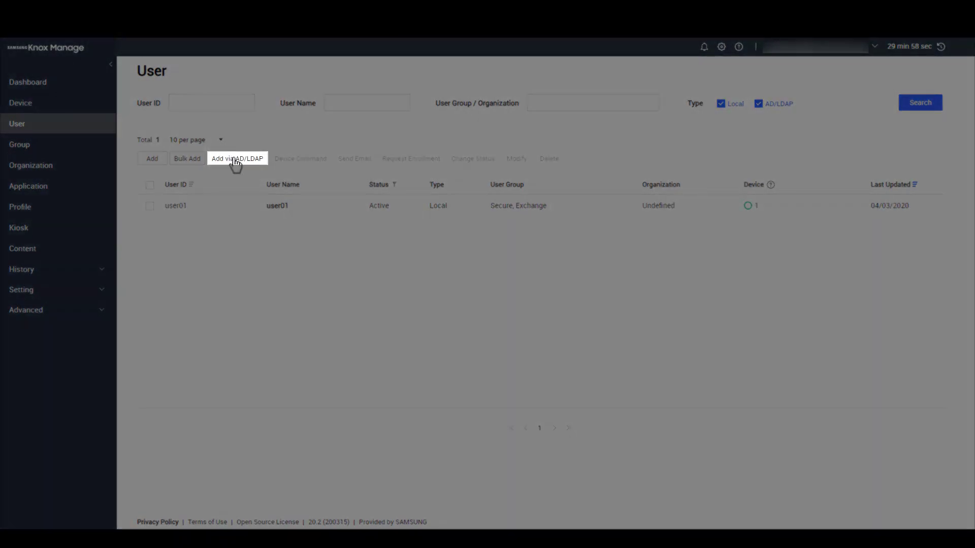
{"action": "left_click", "coordinate": [235, 159]}
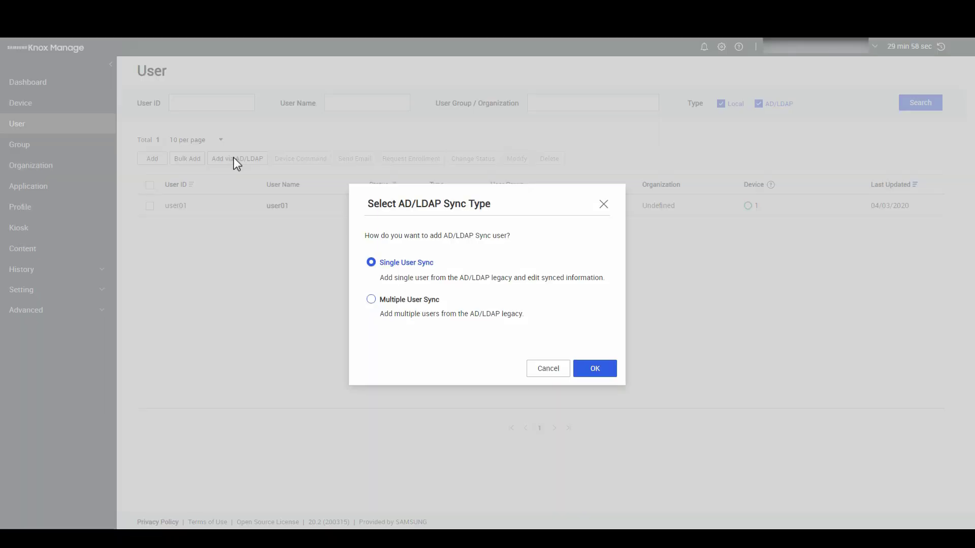
{"action": "left_click", "coordinate": [372, 299]}
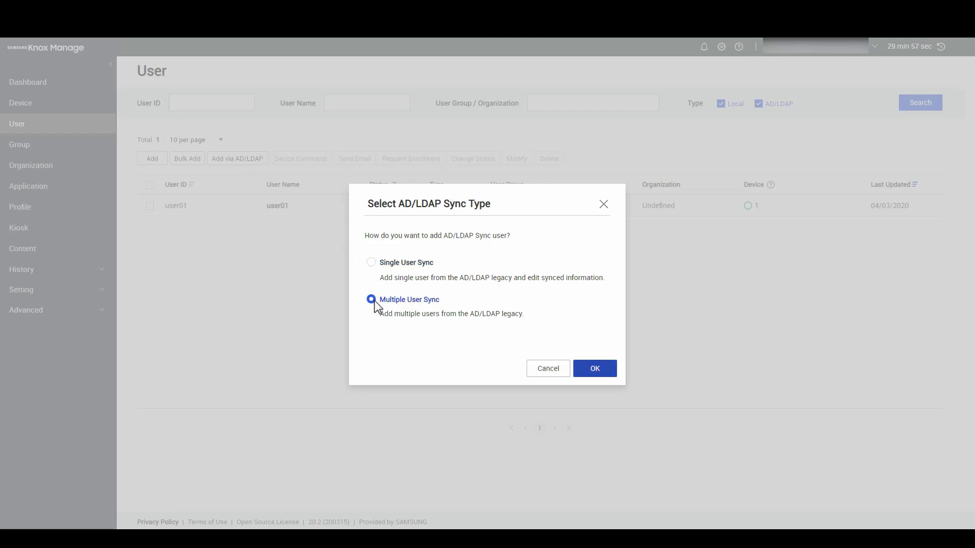
{"action": "left_click", "coordinate": [588, 372]}
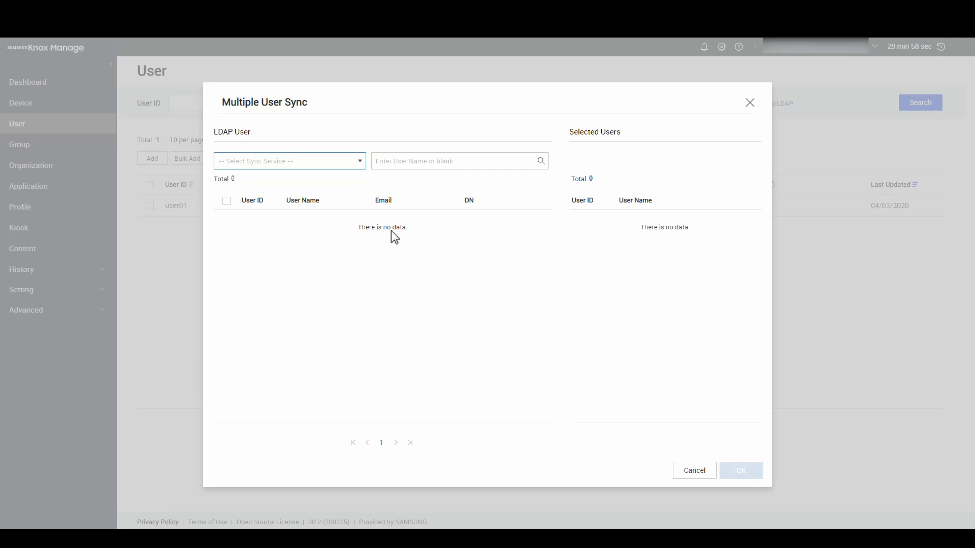
{"action": "left_click", "coordinate": [358, 162]}
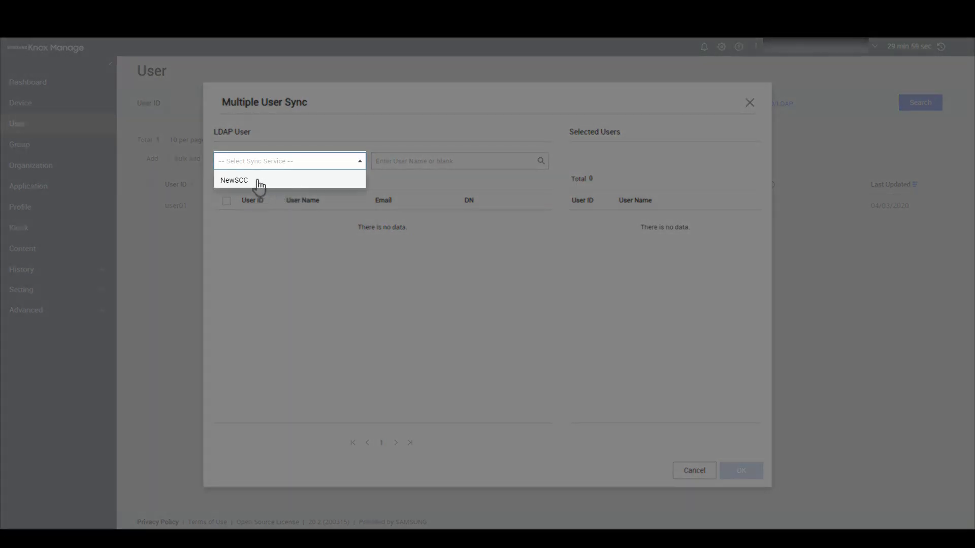
{"action": "left_click", "coordinate": [235, 180]}
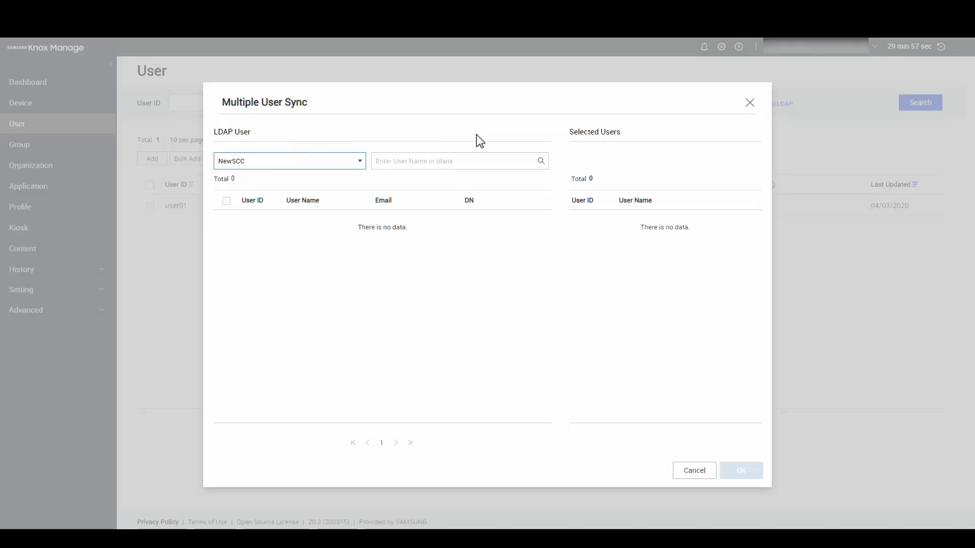
{"action": "left_click", "coordinate": [541, 161]}
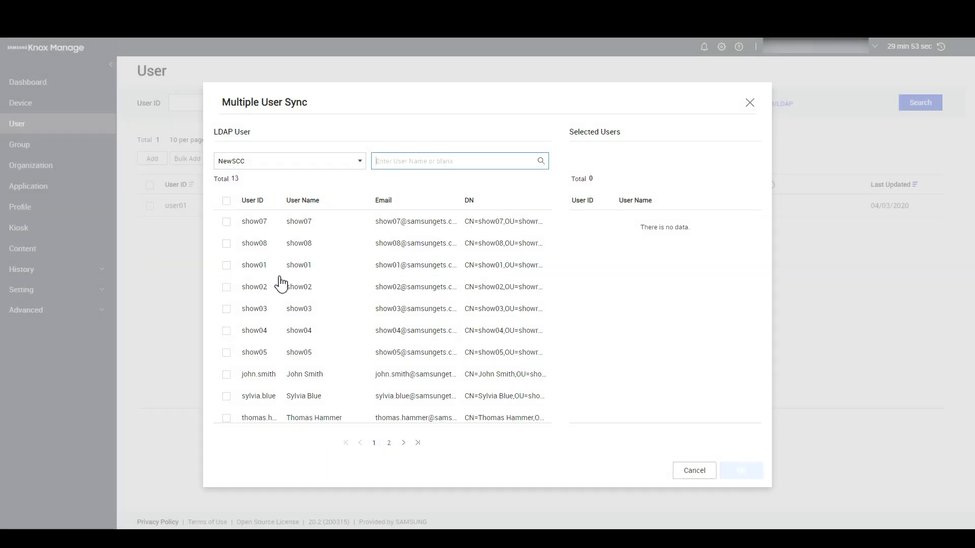
Select the five showroom users show01–show05 and sync them into Knox Manage
{"action": "left_click", "coordinate": [226, 266]}
{"action": "left_click", "coordinate": [227, 287]}
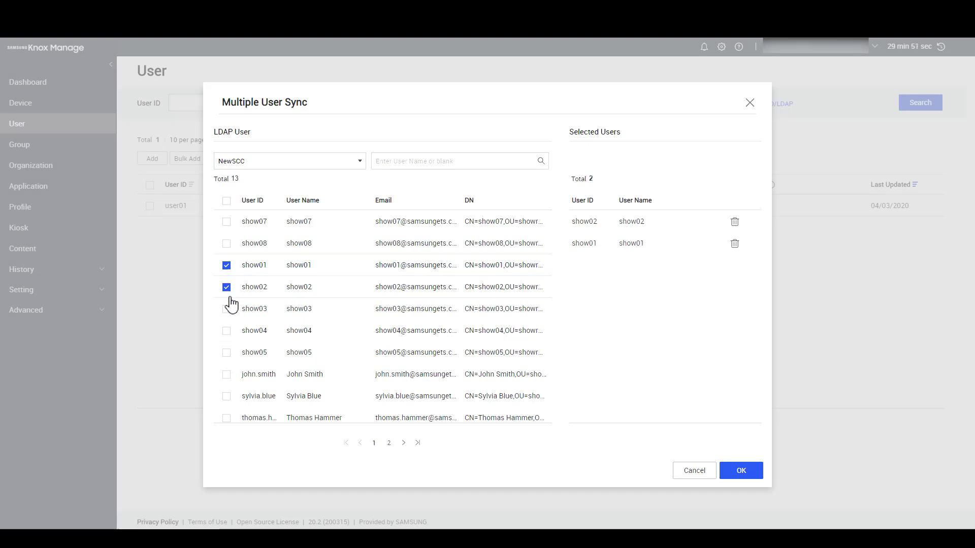
{"action": "left_click", "coordinate": [226, 309]}
{"action": "left_click", "coordinate": [226, 331]}
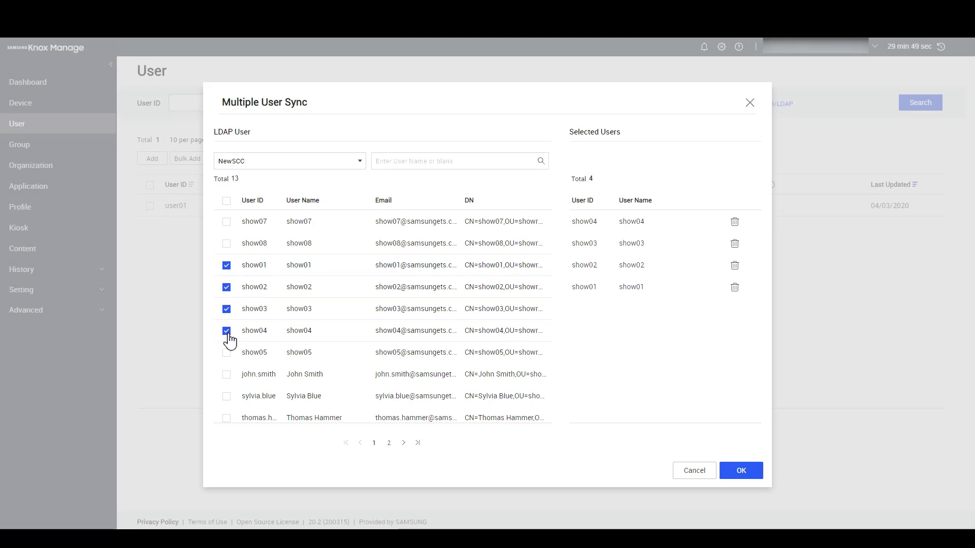
{"action": "left_click", "coordinate": [227, 353]}
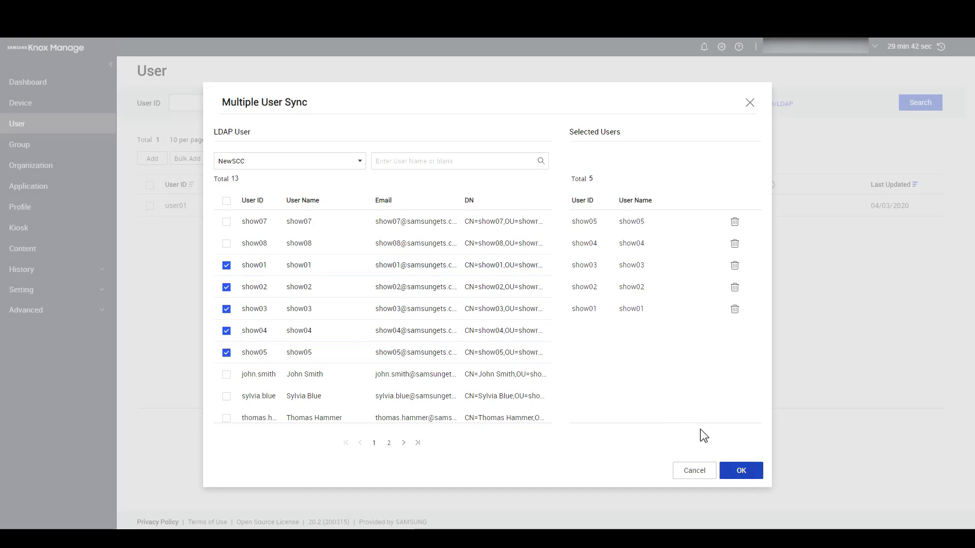
{"action": "left_click", "coordinate": [751, 472]}
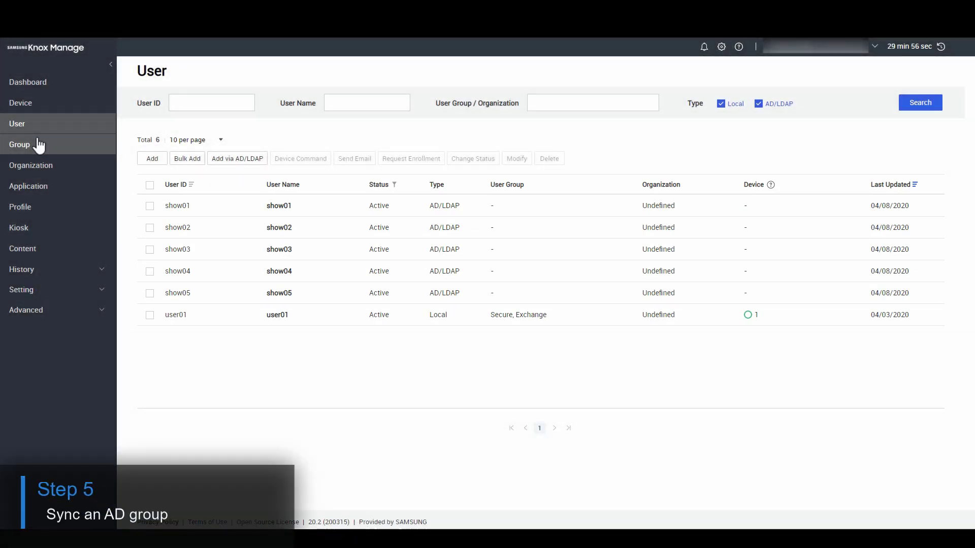
On the Group page, pick the showroom group from NewSCC as the AD/LDAP sync target
{"action": "left_click", "coordinate": [31, 149]}
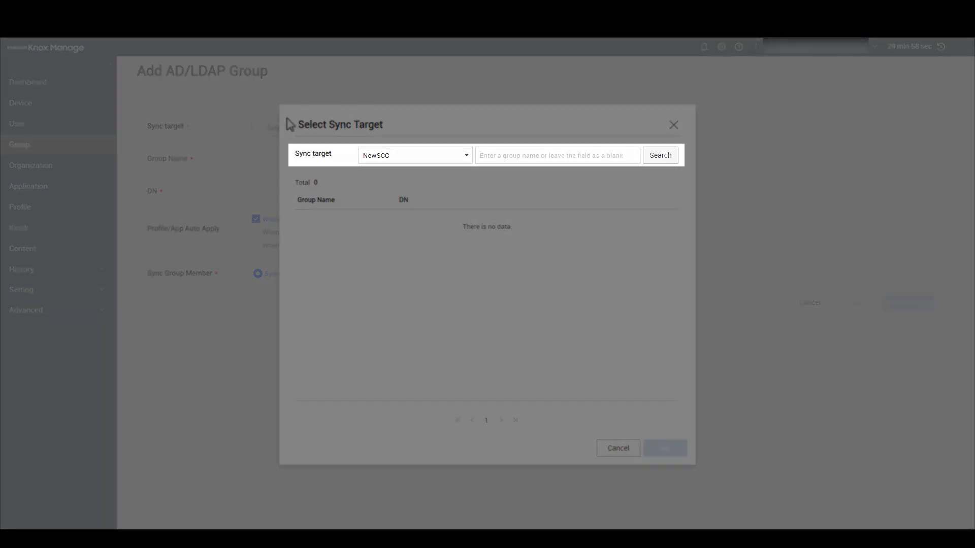
{"action": "left_click", "coordinate": [664, 155]}
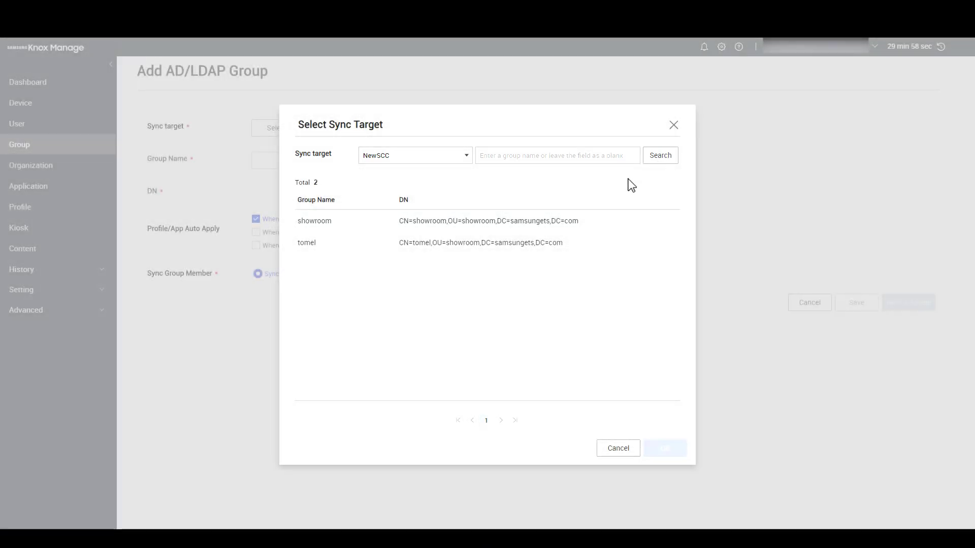
{"action": "left_click", "coordinate": [325, 224]}
{"action": "left_click", "coordinate": [656, 454]}
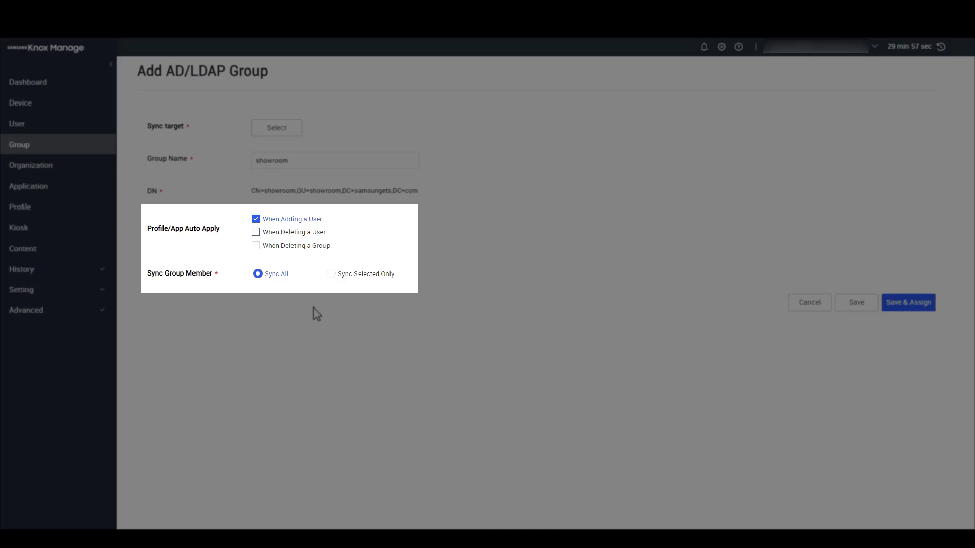
Enable the user and group deletion options and choose Sync Selected Only for members
{"action": "left_click", "coordinate": [256, 232]}
{"action": "left_click", "coordinate": [255, 246]}
{"action": "left_click", "coordinate": [331, 275]}
{"action": "left_click", "coordinate": [296, 304]}
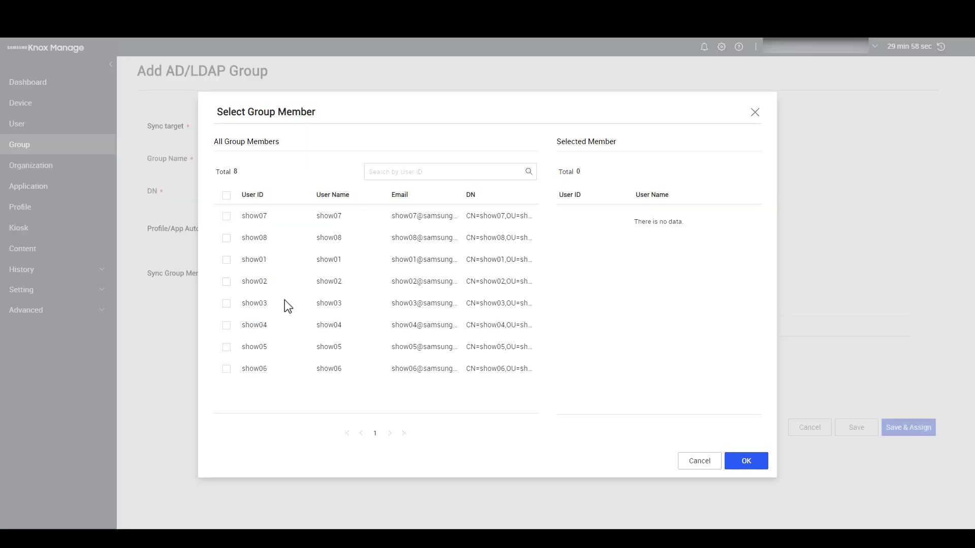
Select the five showroom members and save the showroom group
{"action": "left_click", "coordinate": [227, 260]}
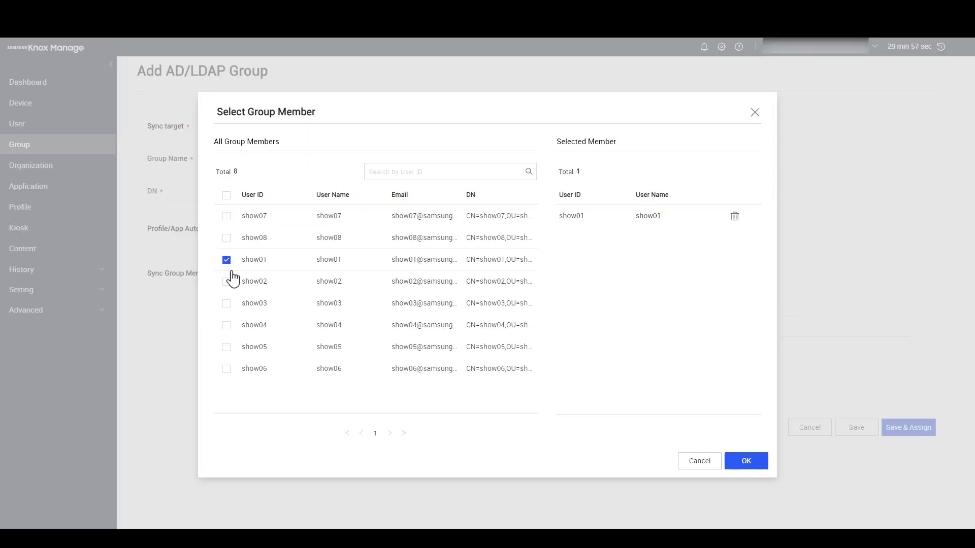
{"action": "left_click", "coordinate": [226, 282]}
{"action": "left_click", "coordinate": [226, 304]}
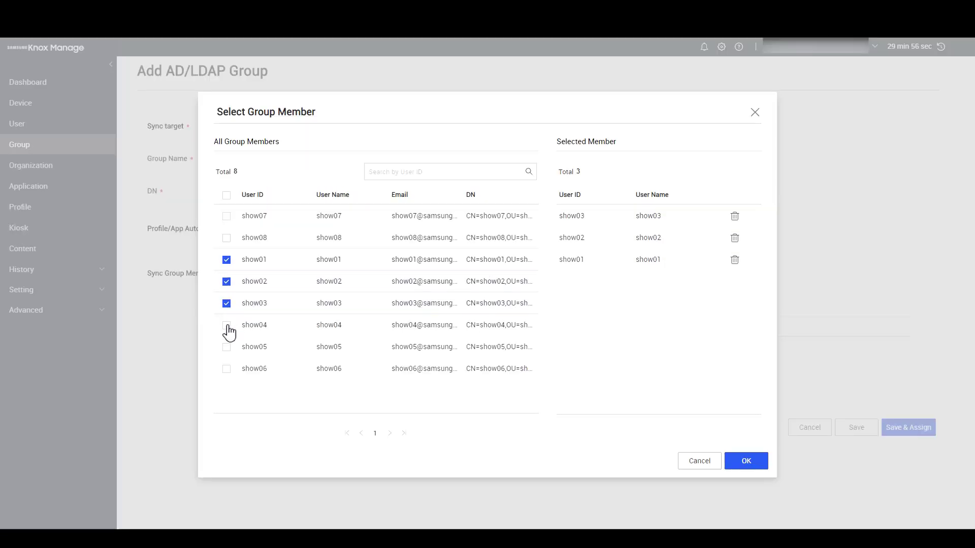
{"action": "left_click", "coordinate": [227, 325]}
{"action": "left_click", "coordinate": [227, 347]}
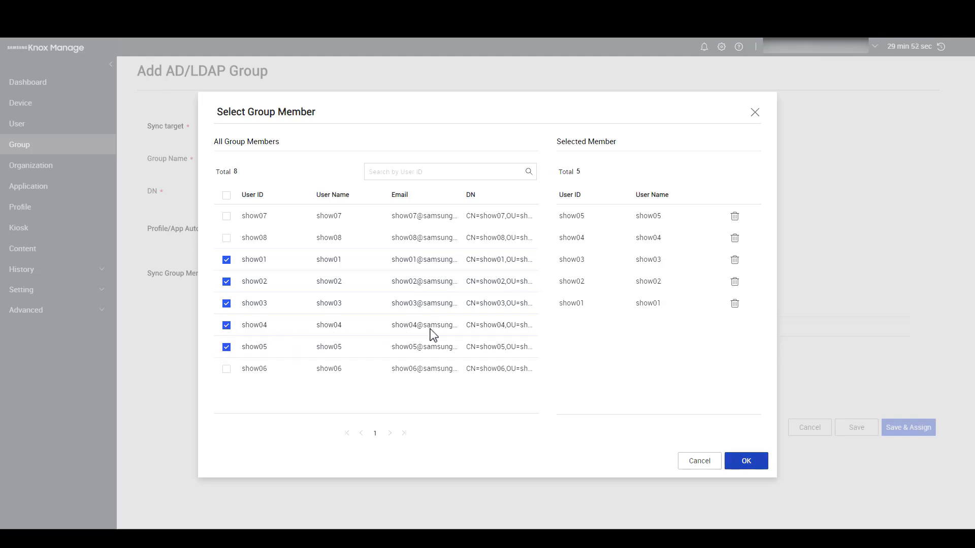
{"action": "left_click", "coordinate": [746, 462]}
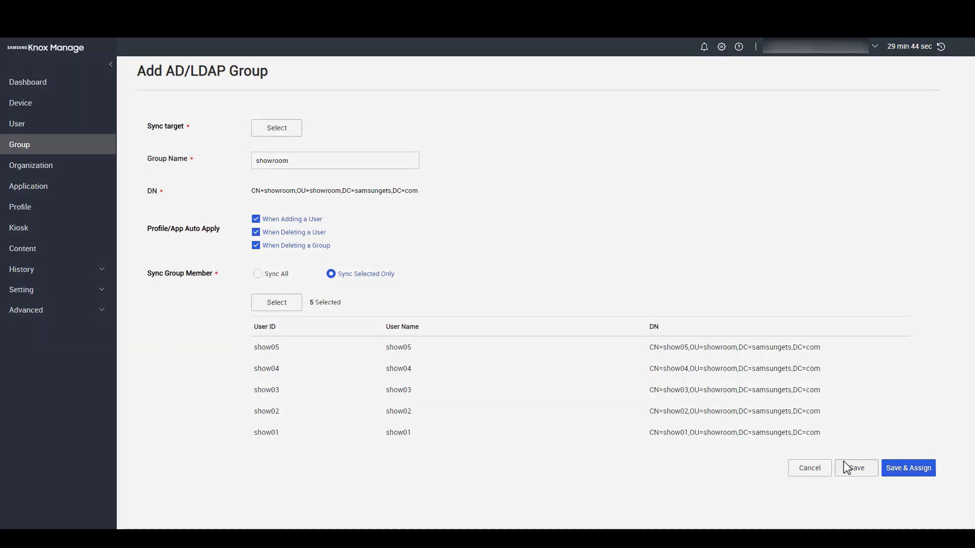
{"action": "left_click", "coordinate": [855, 468]}
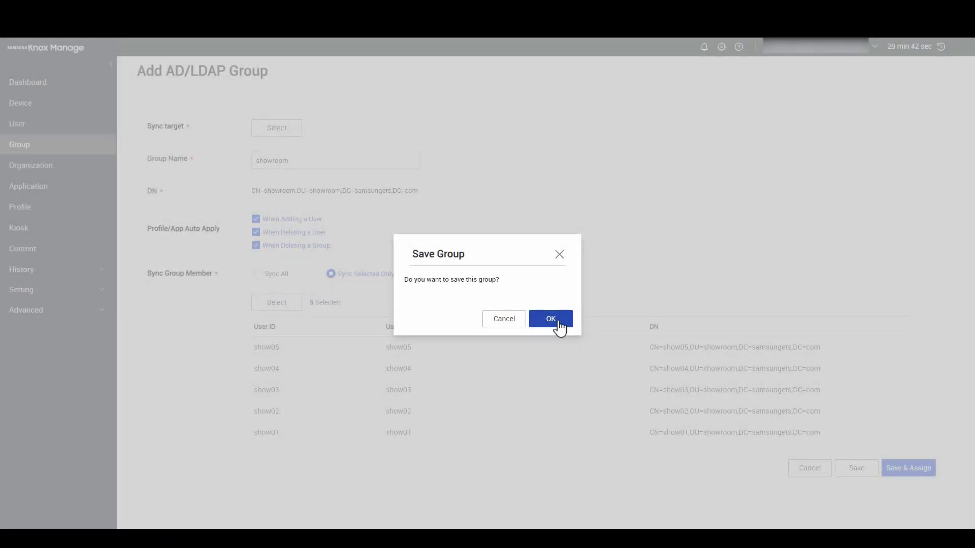
{"action": "left_click", "coordinate": [558, 321]}
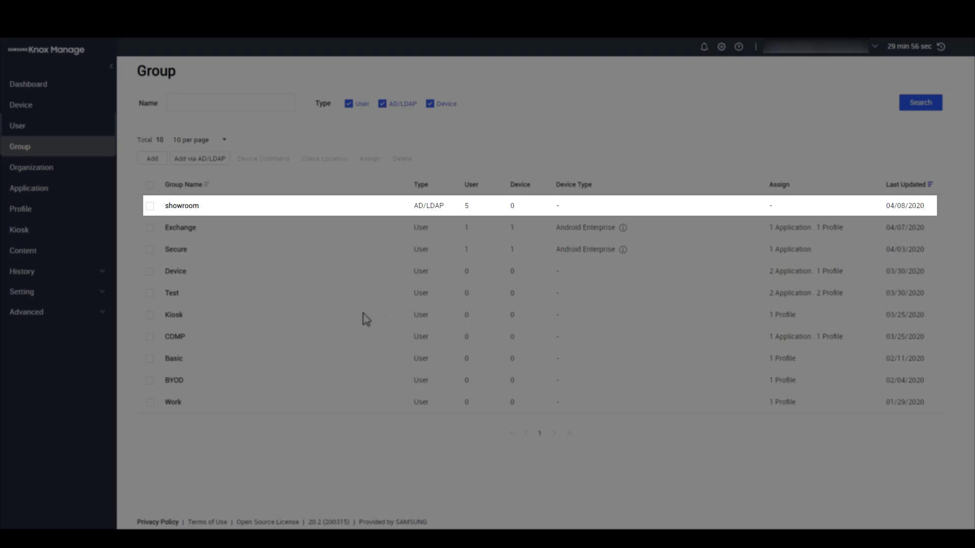
Open the showroom group's detail page from the Group list
{"action": "left_click", "coordinate": [184, 210]}
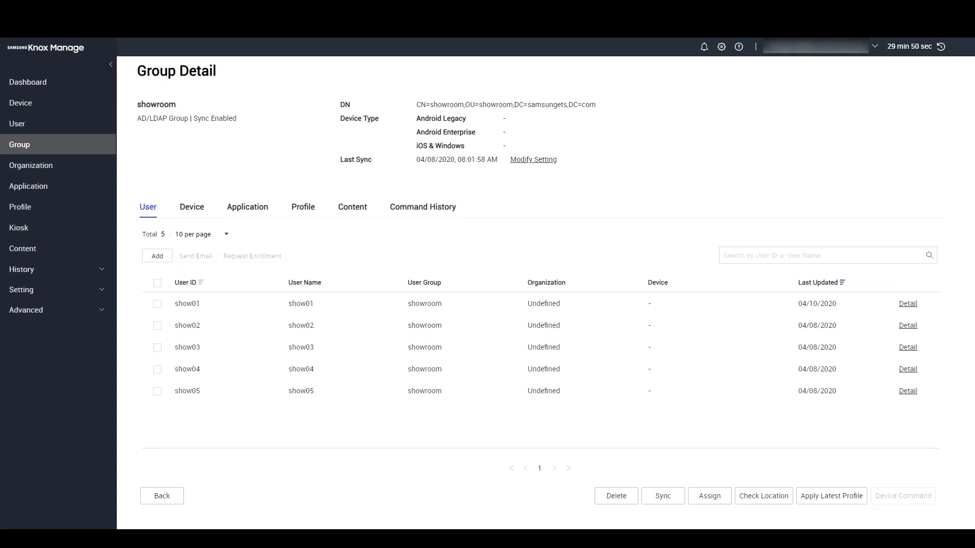